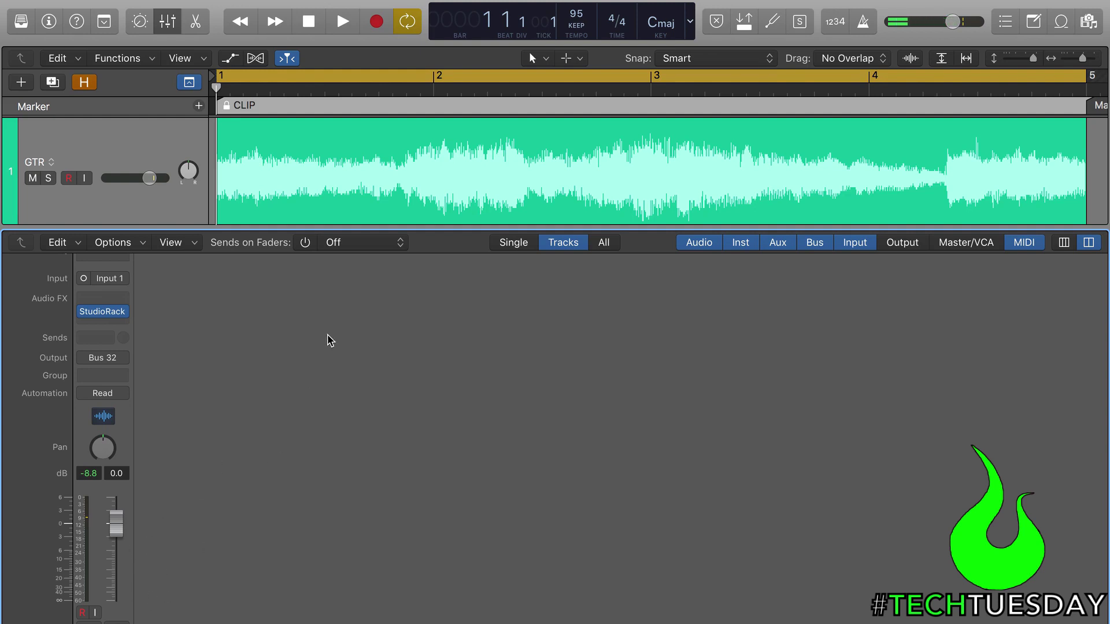
# Play back the guitar track, then send GTR to Bus 1, creating a new Aux 2 channel.
pyautogui.press('space')
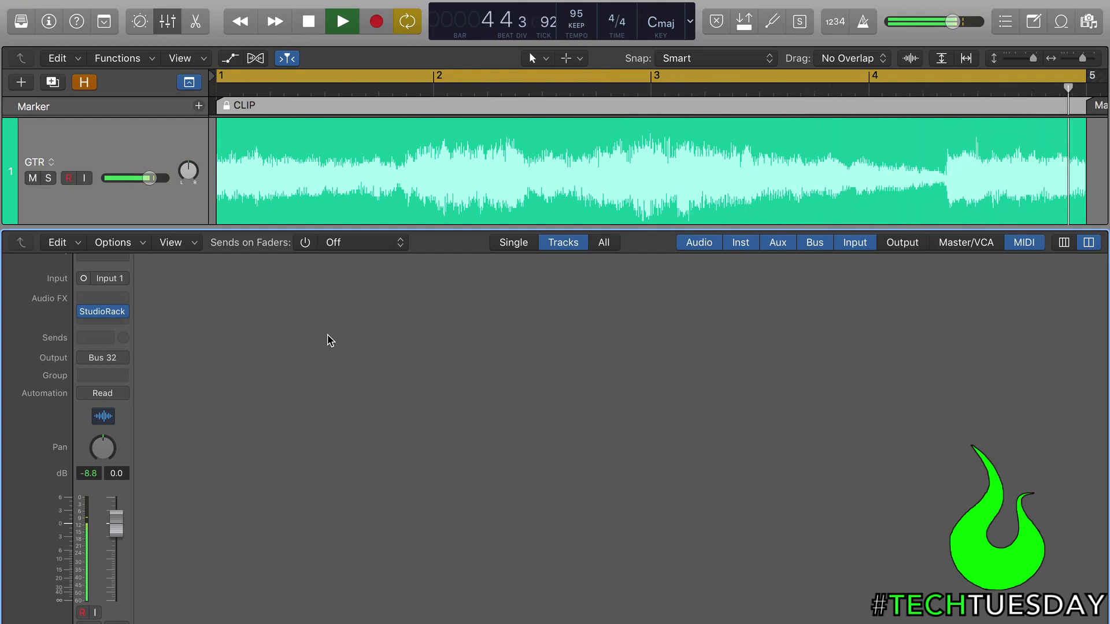
pyautogui.press('space')
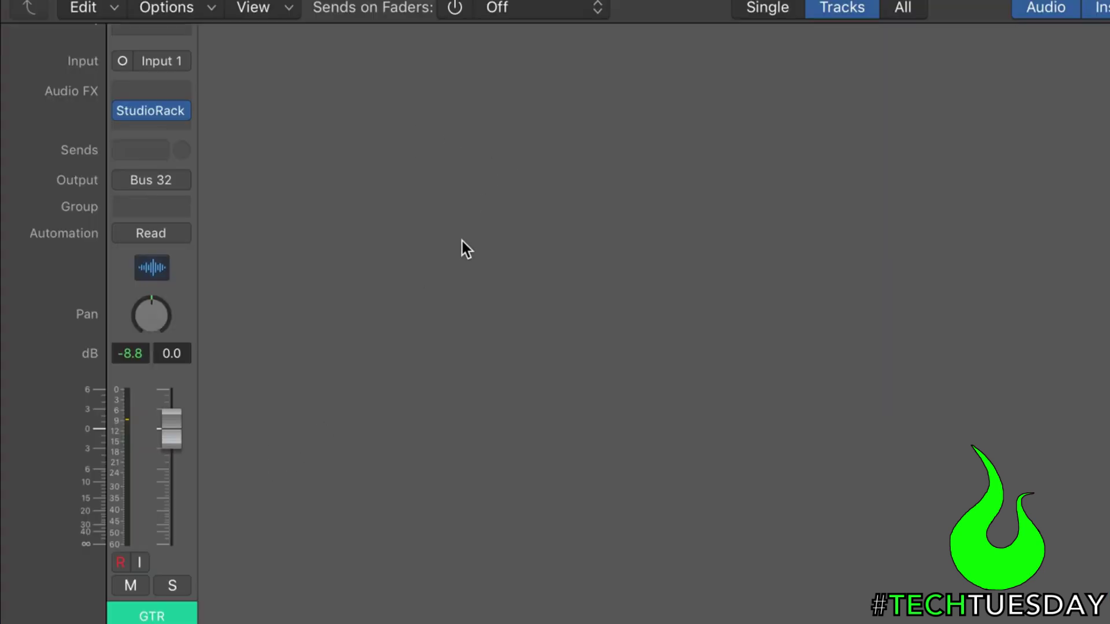
pyautogui.click(141, 154)
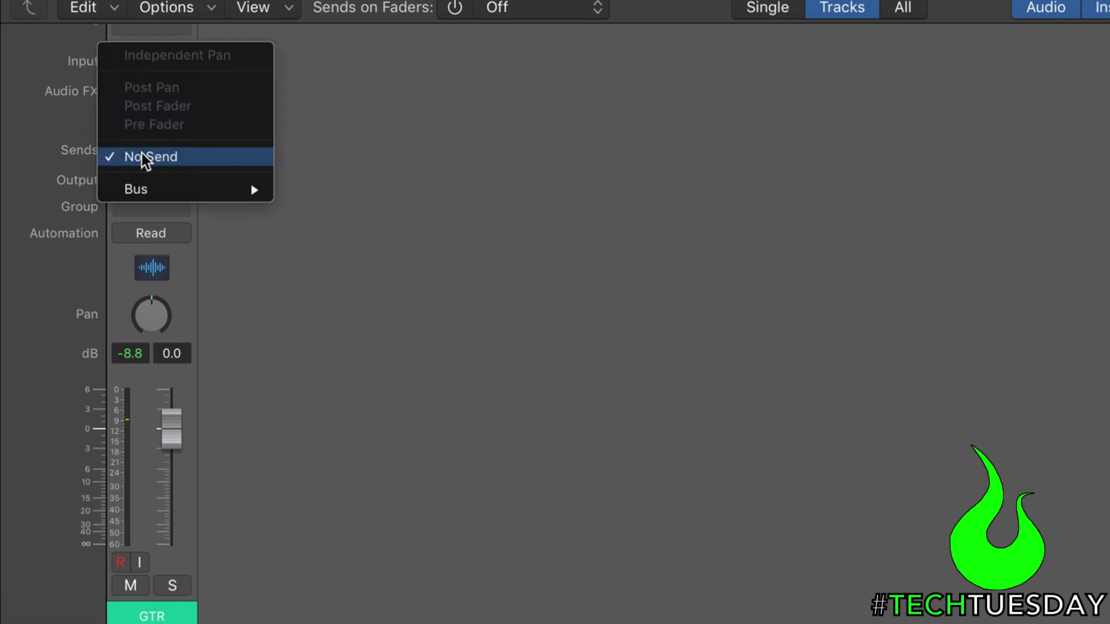
pyautogui.moveTo(158, 189)
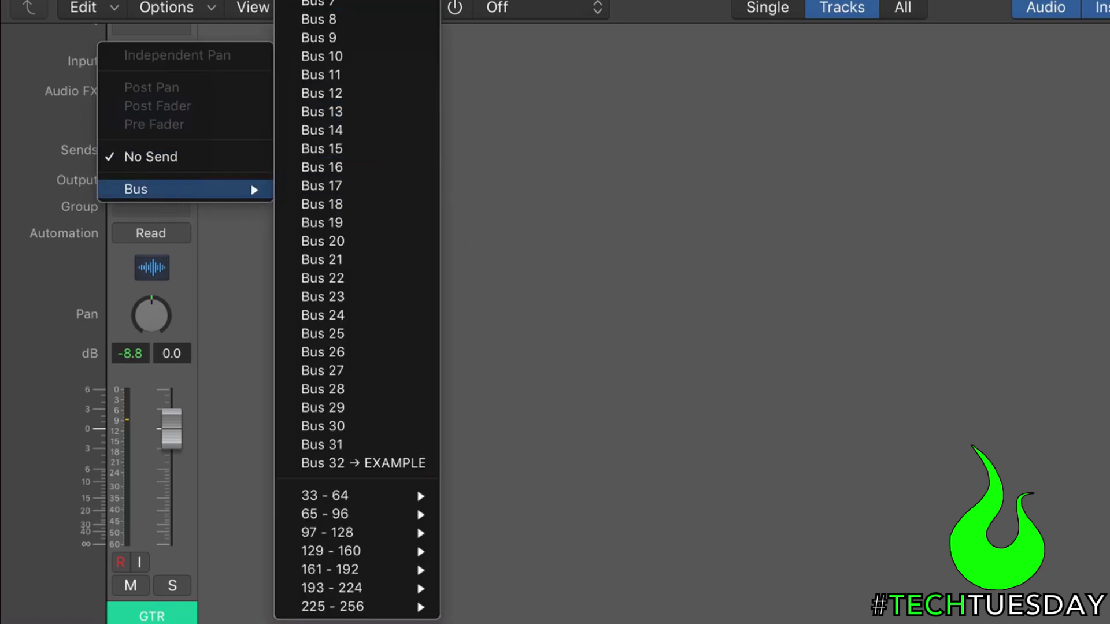
pyautogui.click(322, 2)
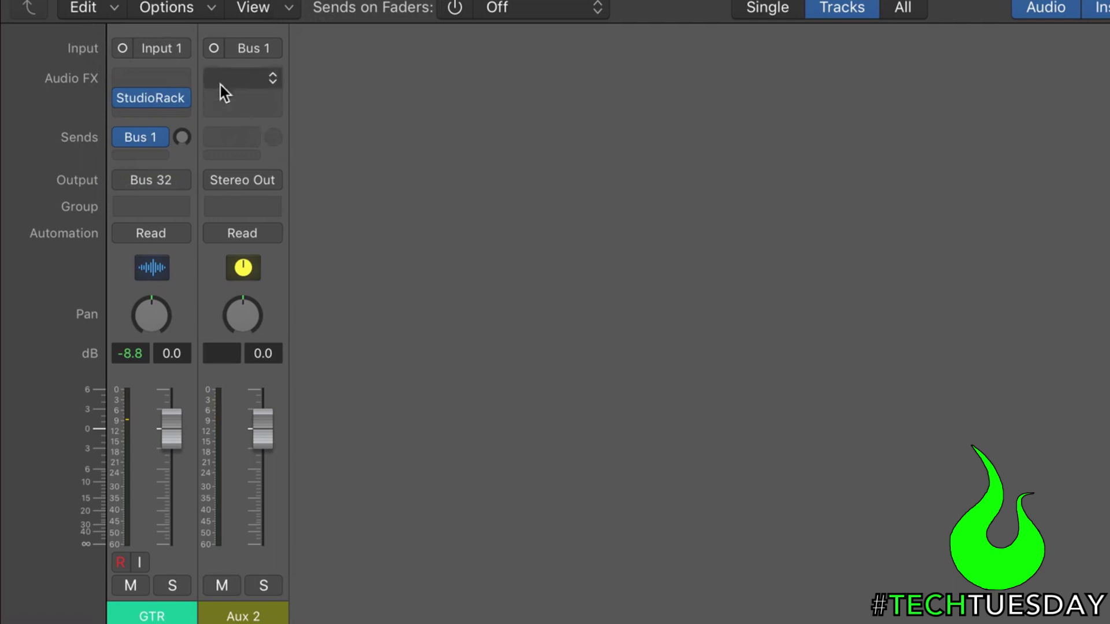
# Switch Aux 2 to stereo and route its output to Bus 32.
pyautogui.click(215, 48)
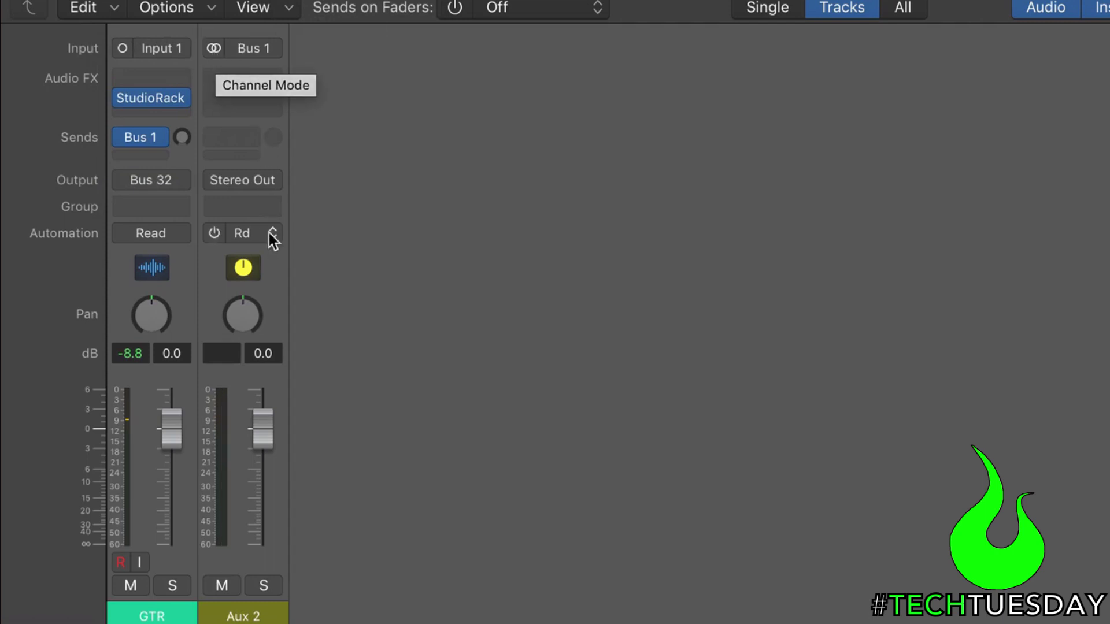
pyautogui.click(237, 181)
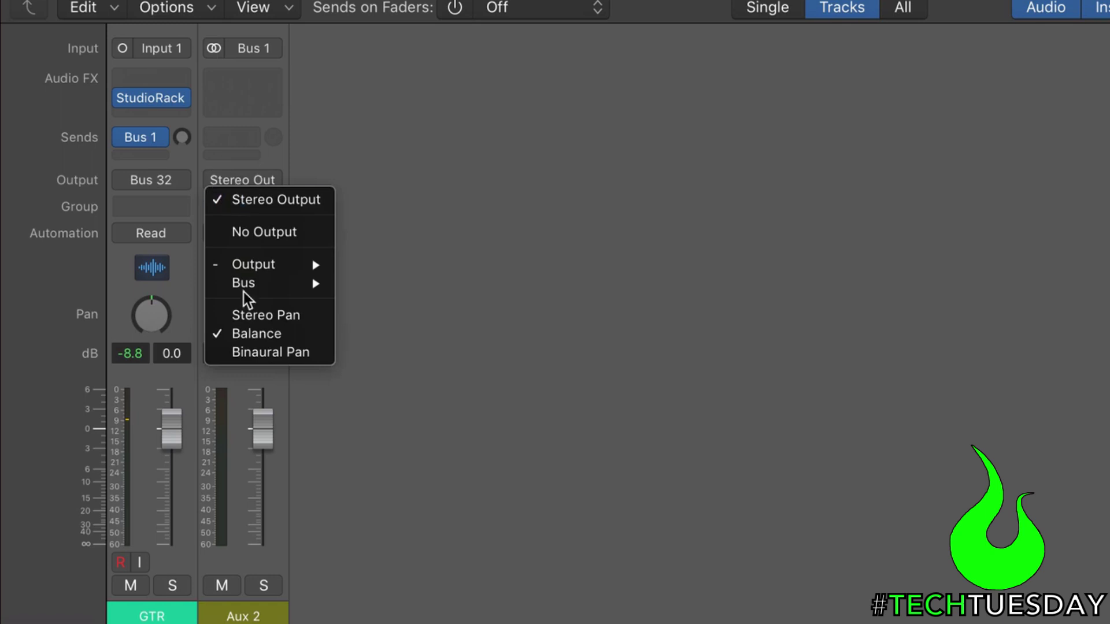
pyautogui.moveTo(275, 283)
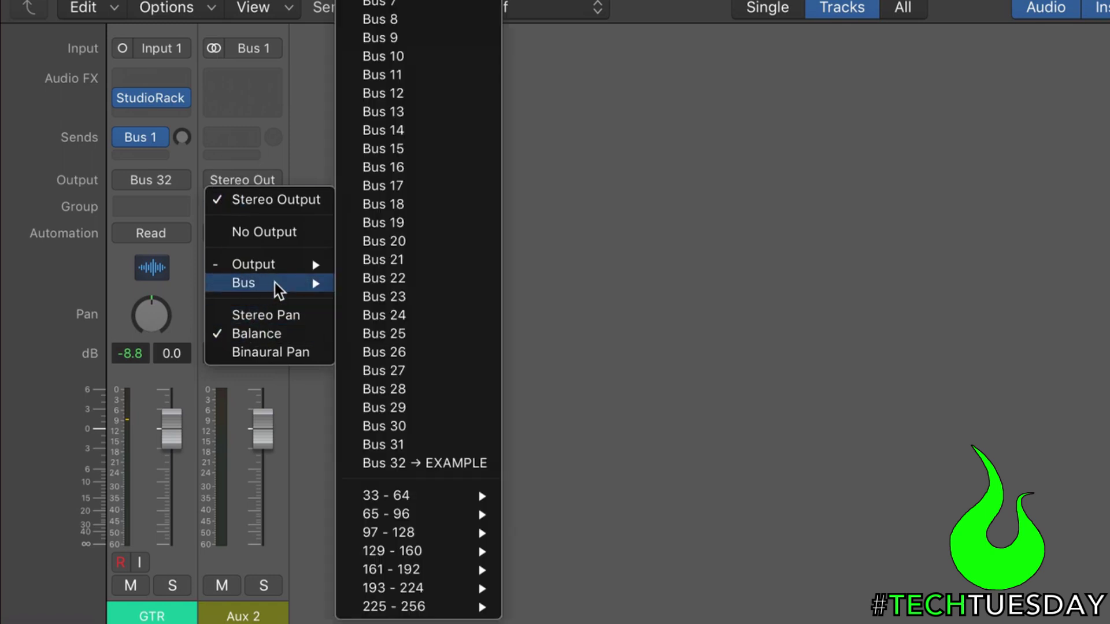
pyautogui.click(432, 466)
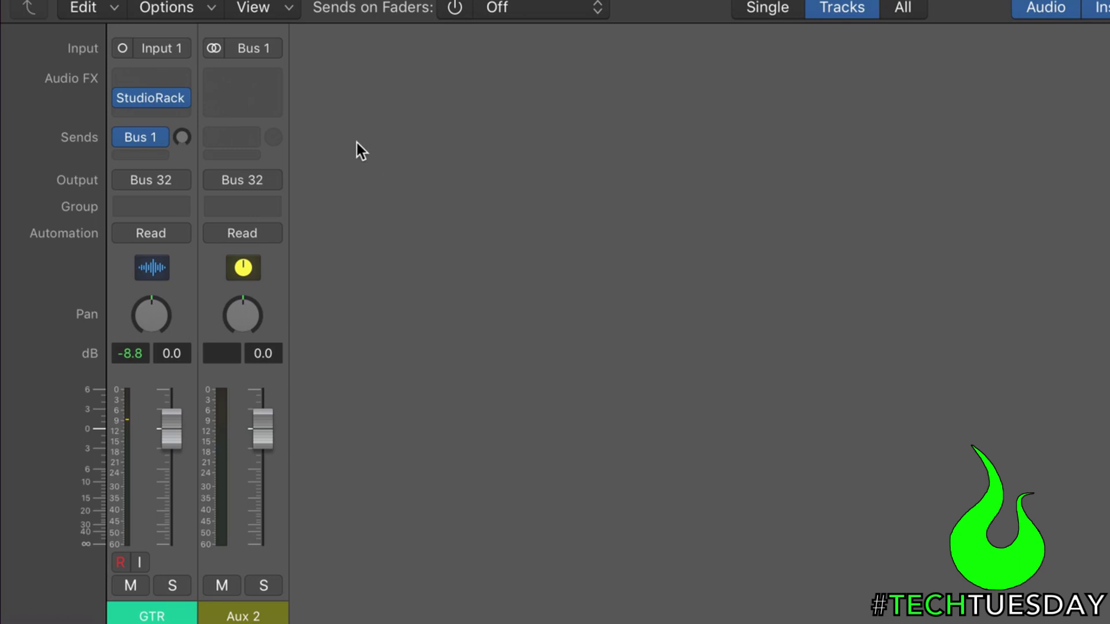
# Pan GTR left to -64 and rename the Aux 2 channel to DUBBA.
pyautogui.moveTo(157, 299); pyautogui.dragTo(202, 463)
pyautogui.doubleClick(237, 612)
pyautogui.write('DUU')
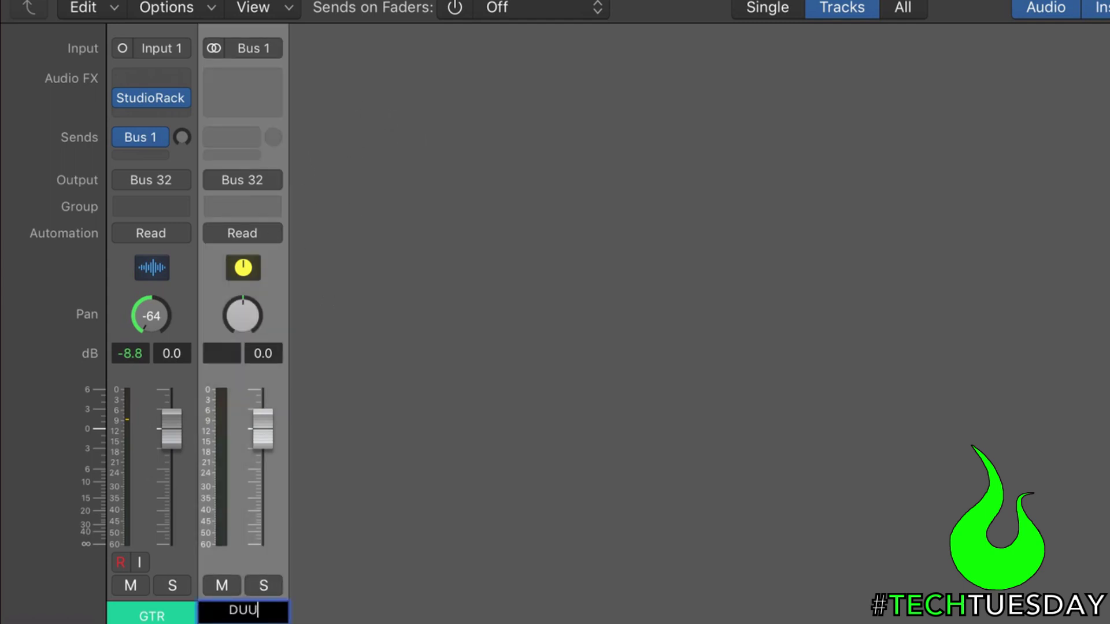
pyautogui.press('BackSpace')
pyautogui.write('BBA')
pyautogui.press('Return')
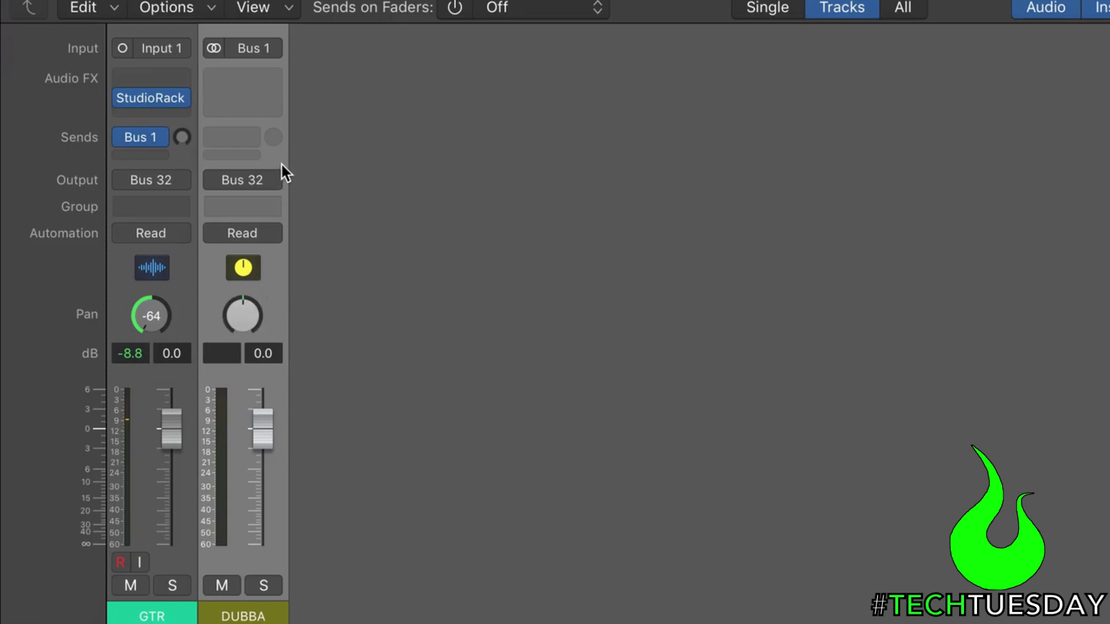
pyautogui.moveTo(283, 86)
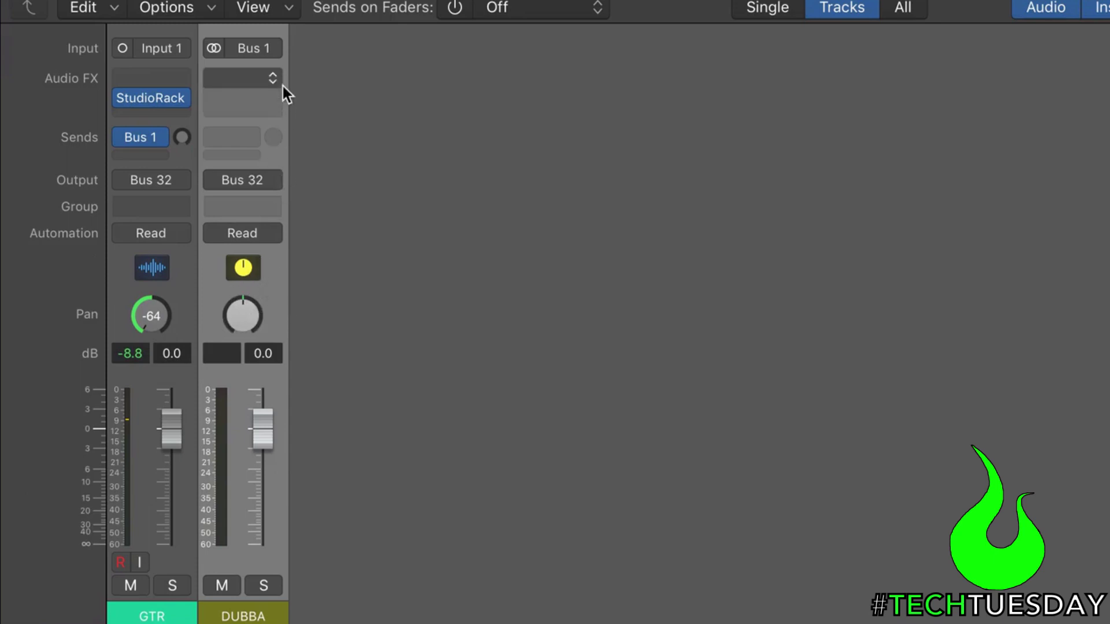
# Insert a stereo Gain plug-in on DUBBA, turn on Swap L/R, and reposition its window.
pyautogui.click(243, 91)
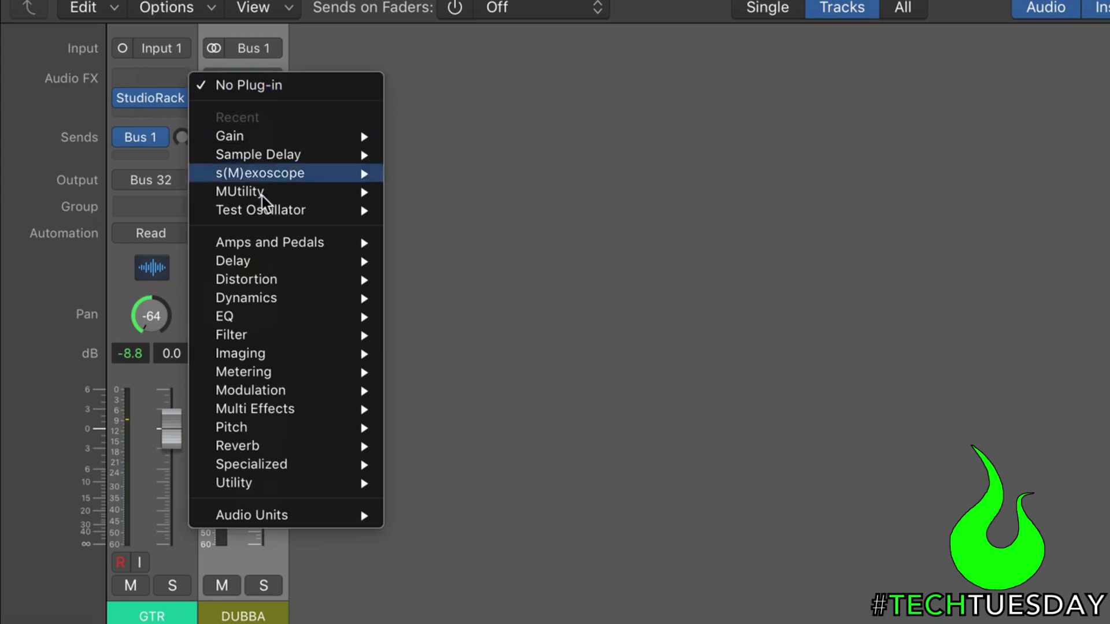
pyautogui.moveTo(263, 488)
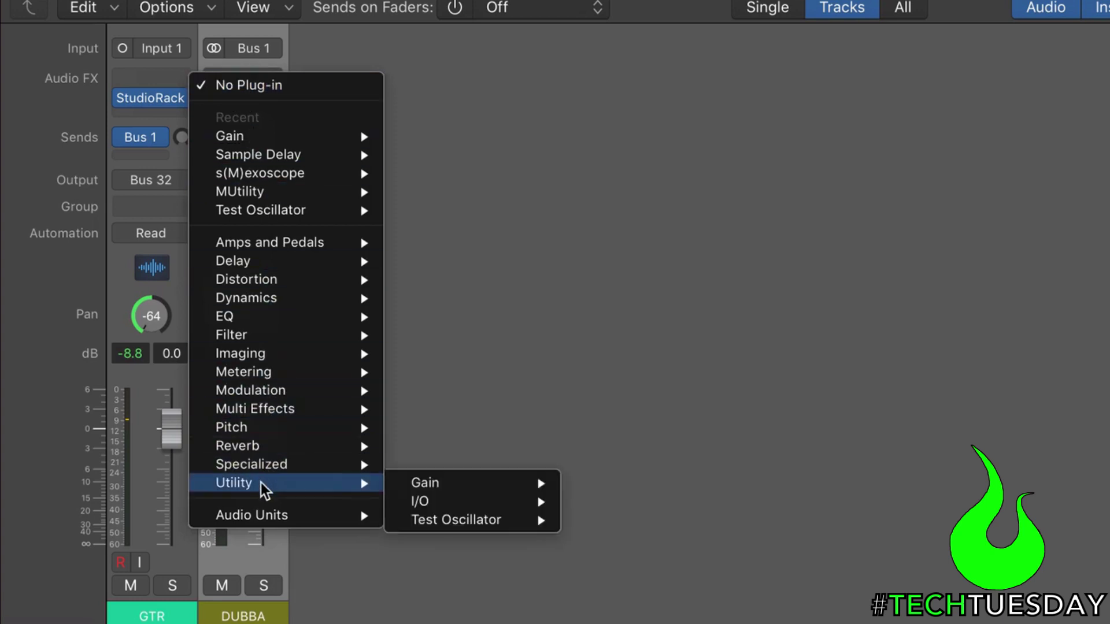
pyautogui.moveTo(432, 491)
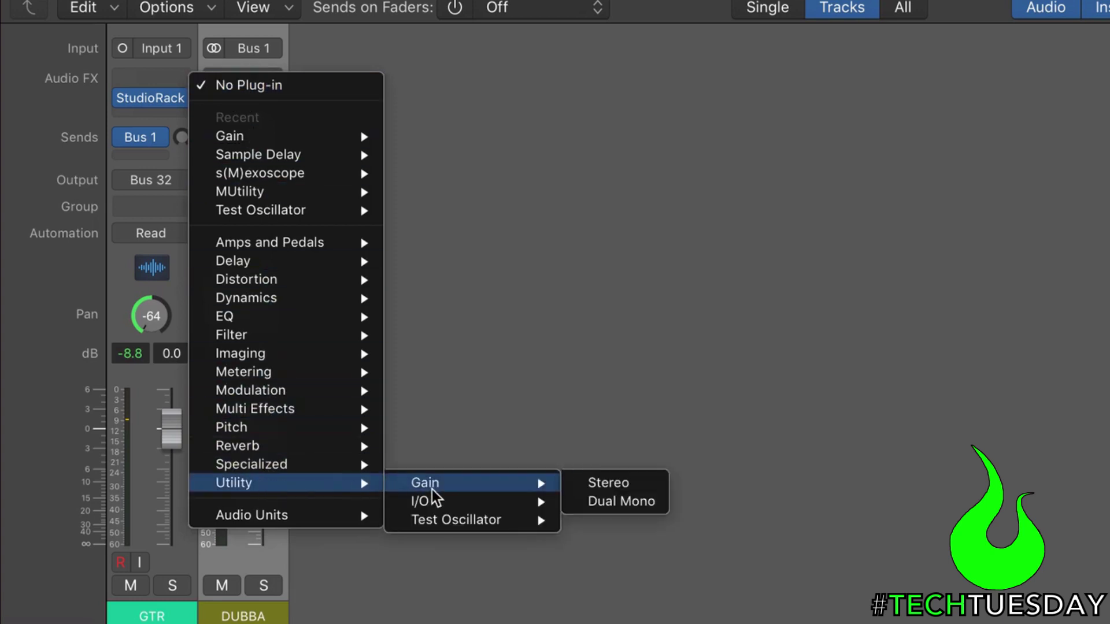
pyautogui.click(604, 485)
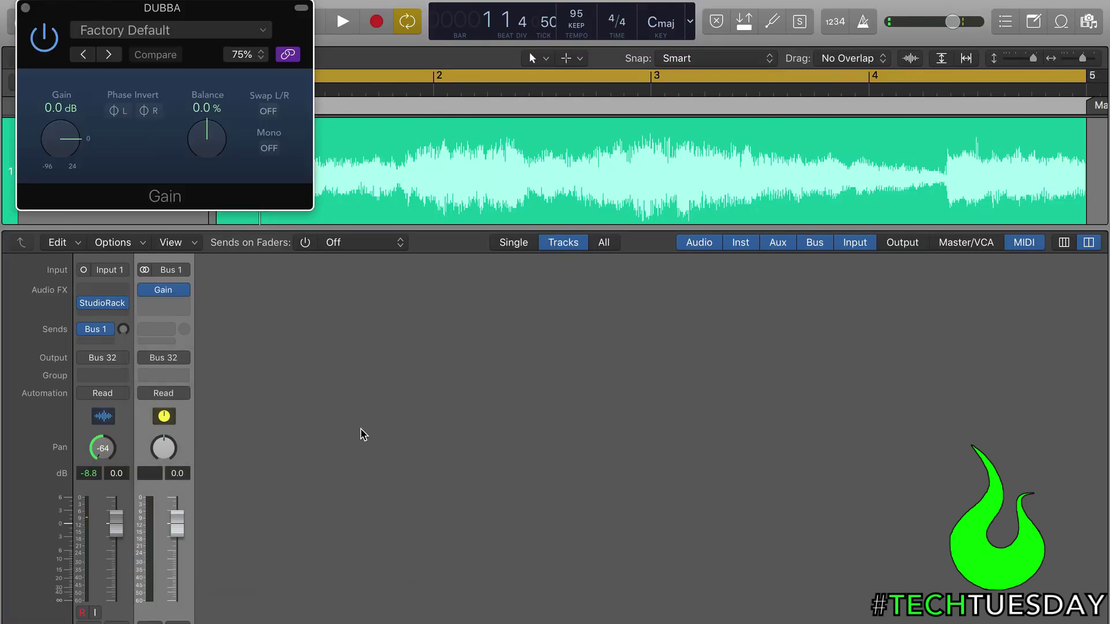
pyautogui.click(269, 112)
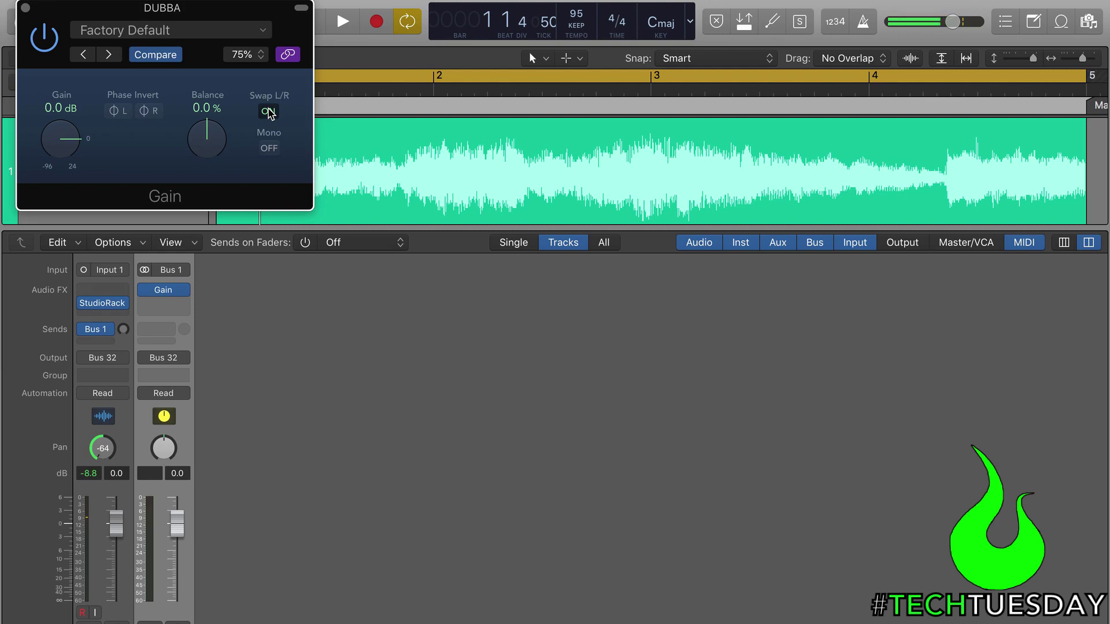
pyautogui.moveTo(134, 13); pyautogui.dragTo(352, 280)
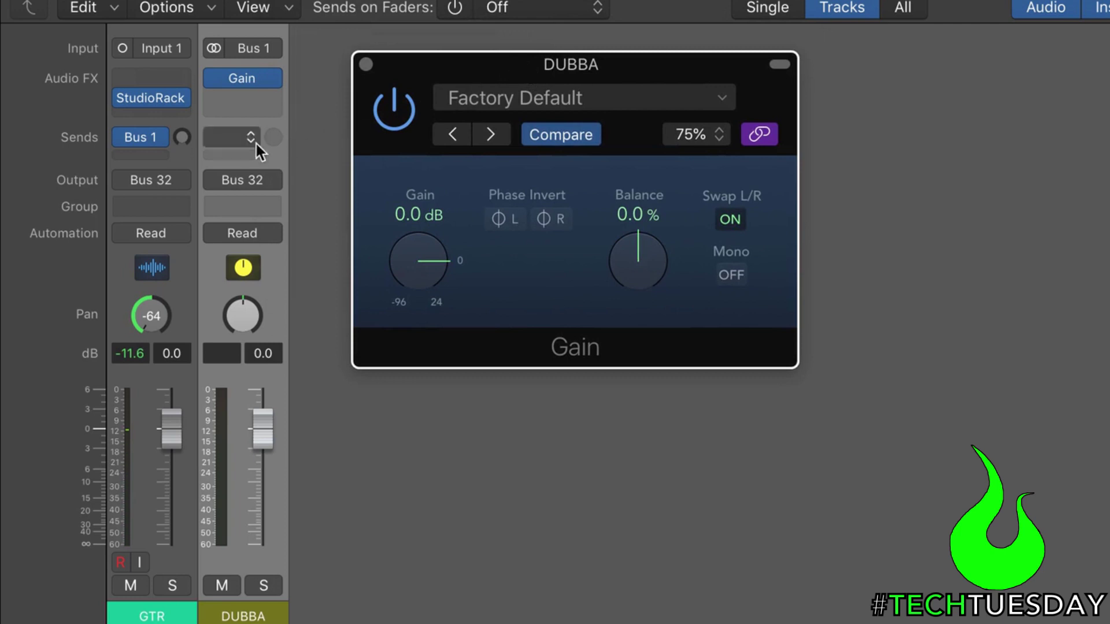
# Reset GTR's send to DUBBA to 0 dB and make it Post Pan.
pyautogui.click(183, 137)
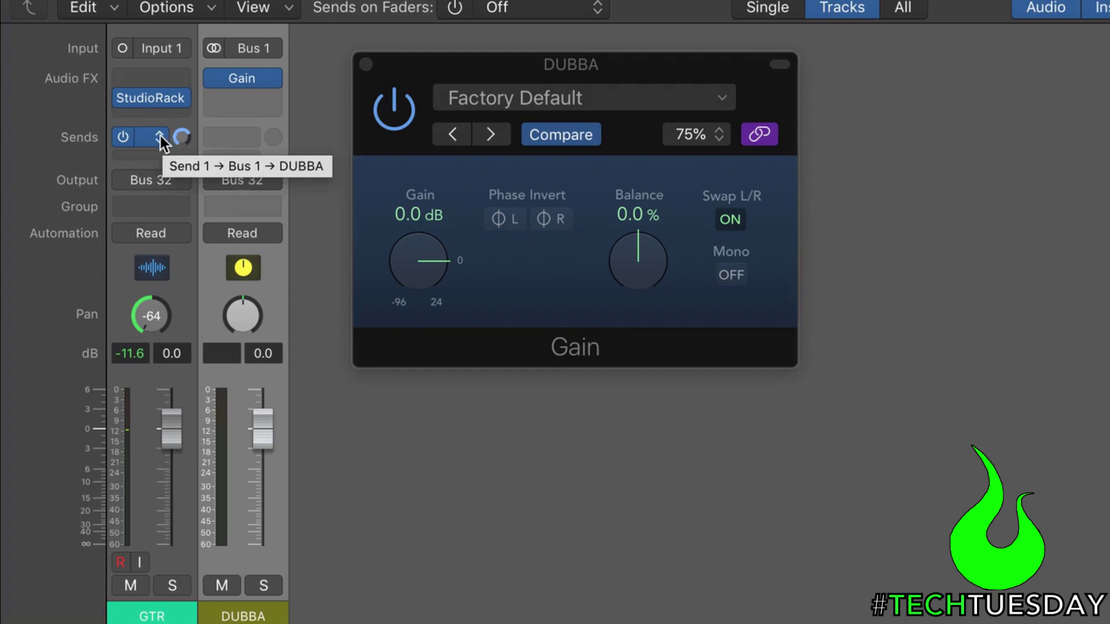
pyautogui.click(160, 137)
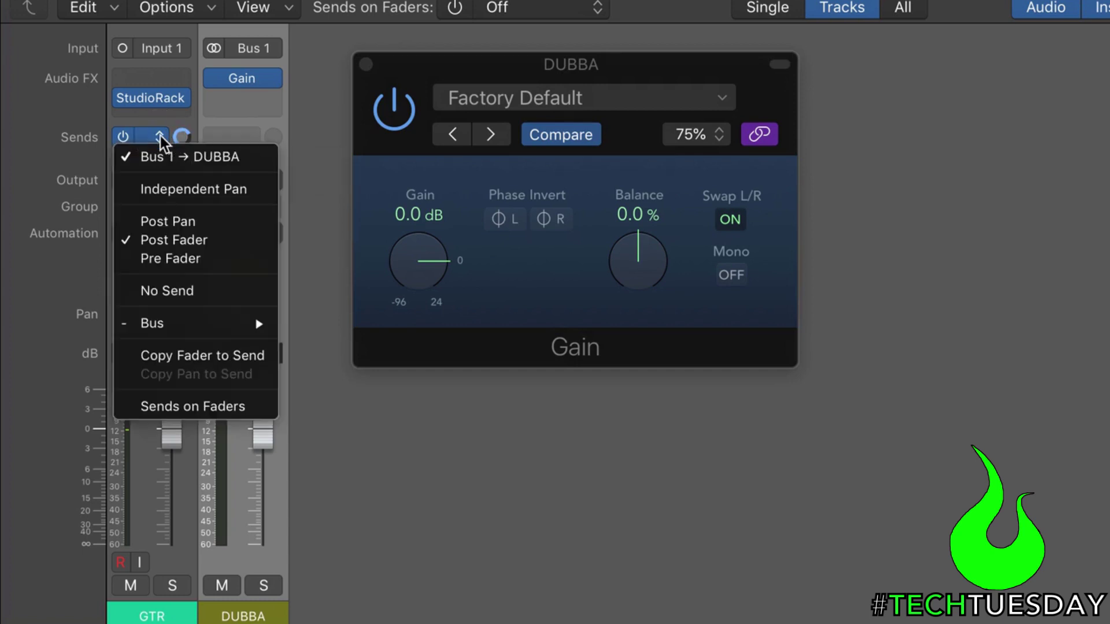
pyautogui.click(175, 222)
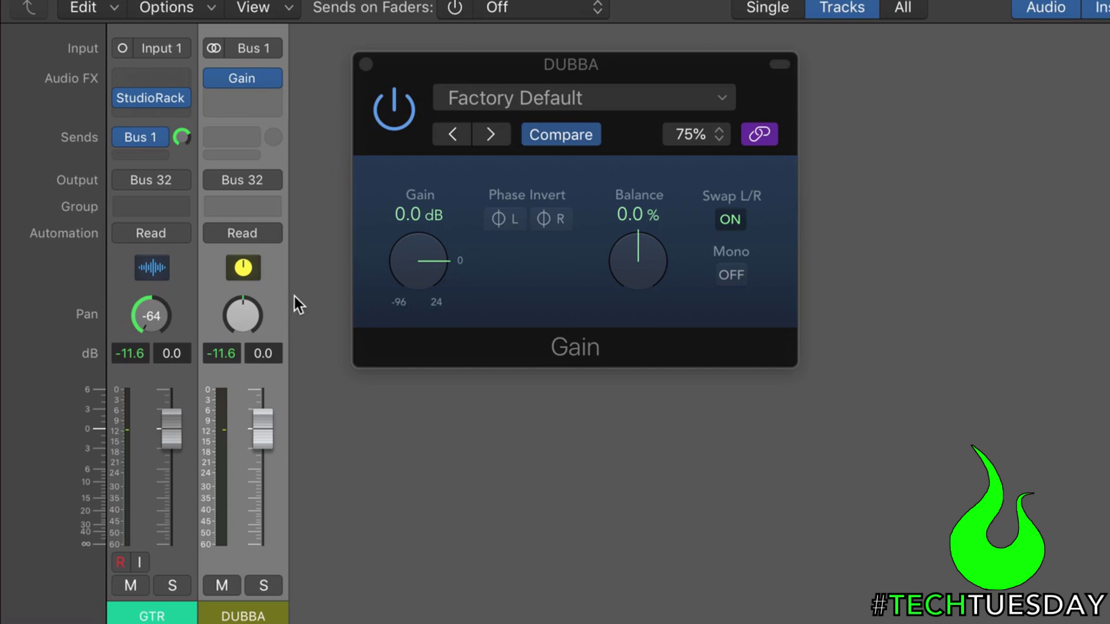
# Load a stereo Sample Delay onto DUBBA after the Gain plug-in.
pyautogui.click(242, 101)
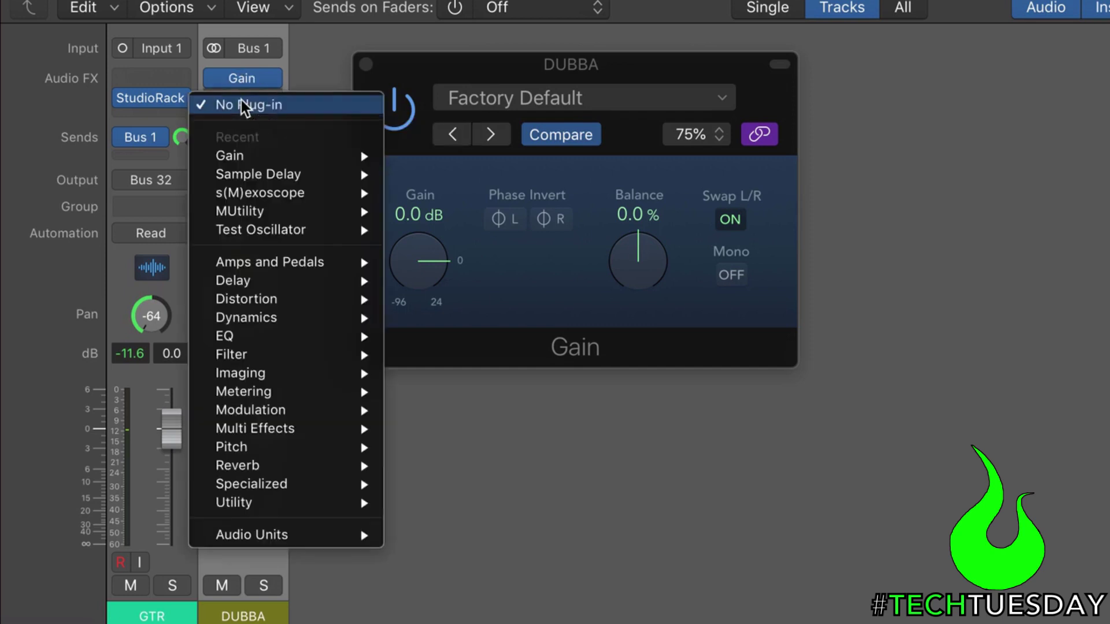
pyautogui.moveTo(286, 289)
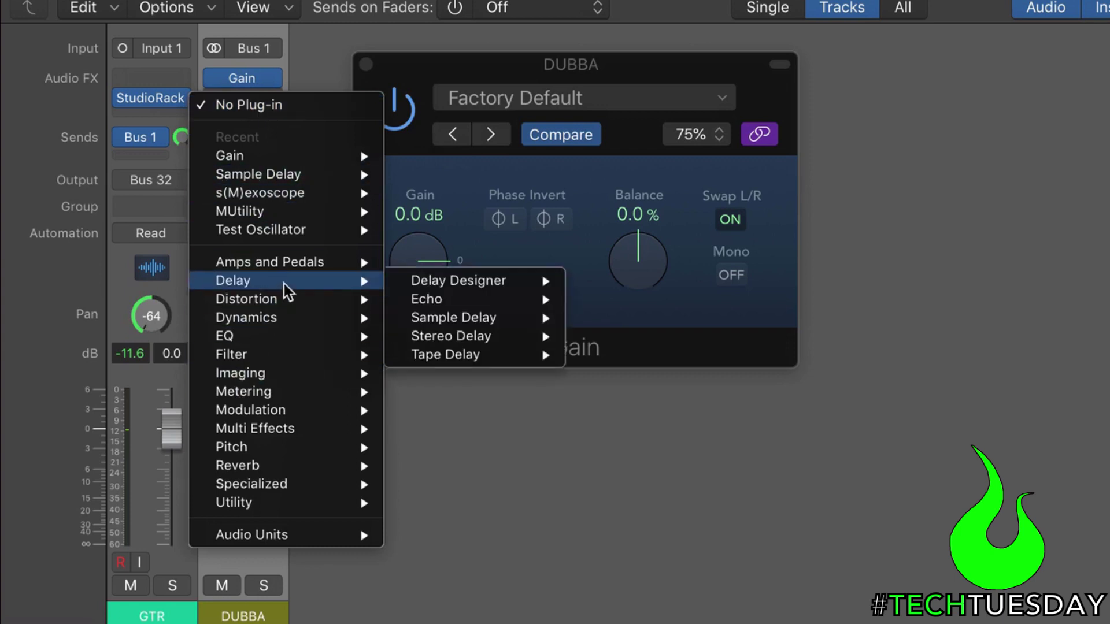
pyautogui.moveTo(472, 324)
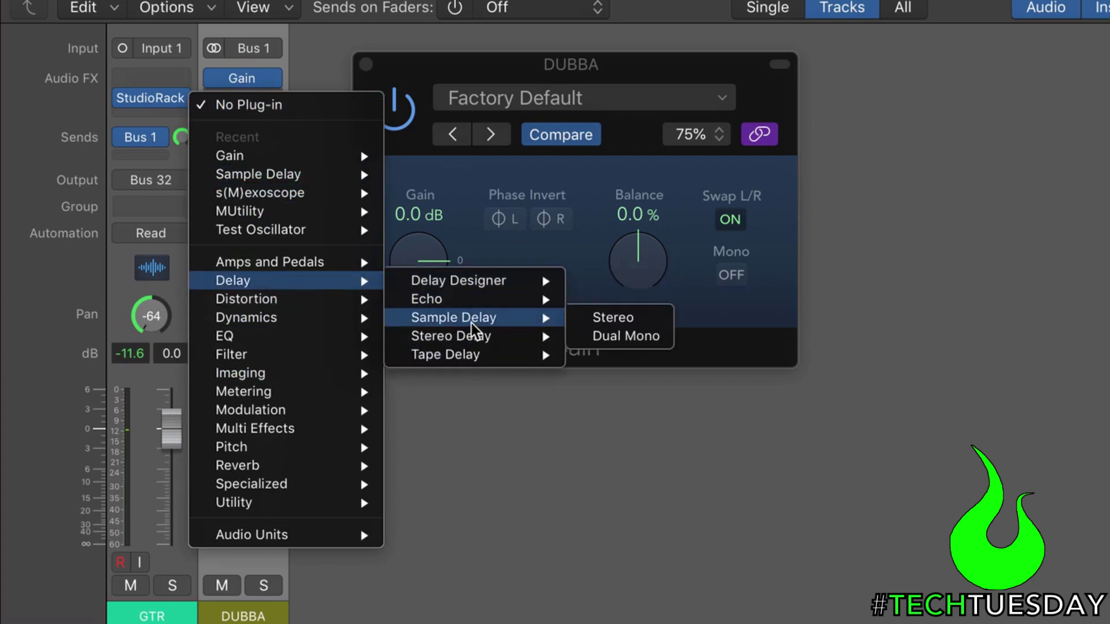
pyautogui.click(616, 324)
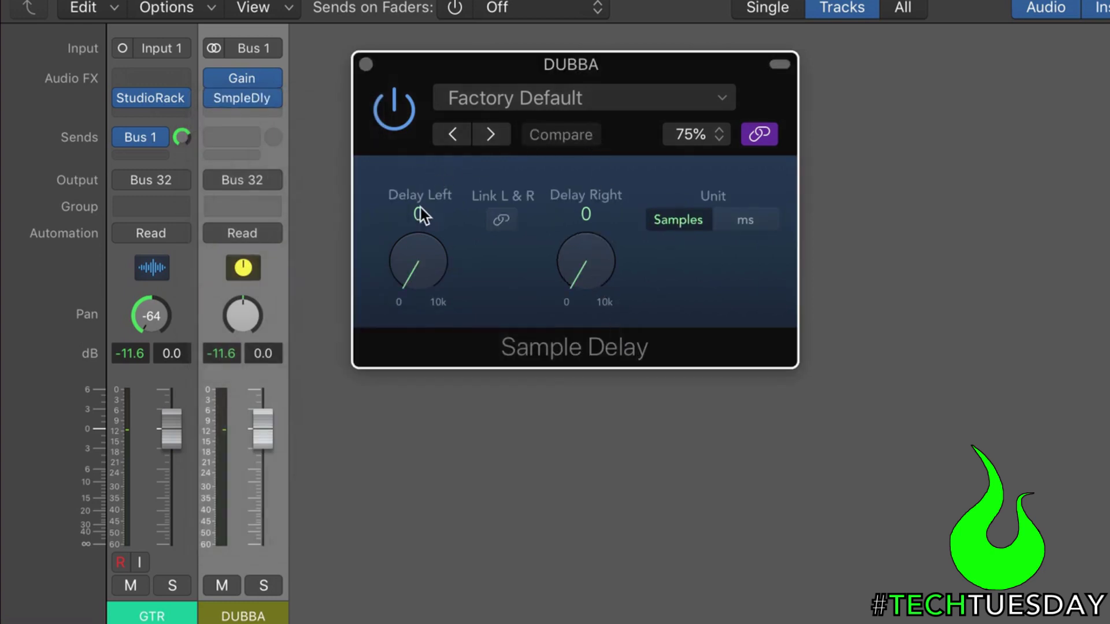
# Link left and right delays, set both to 25 ms, then bypass the Sample Delay.
pyautogui.click(511, 220)
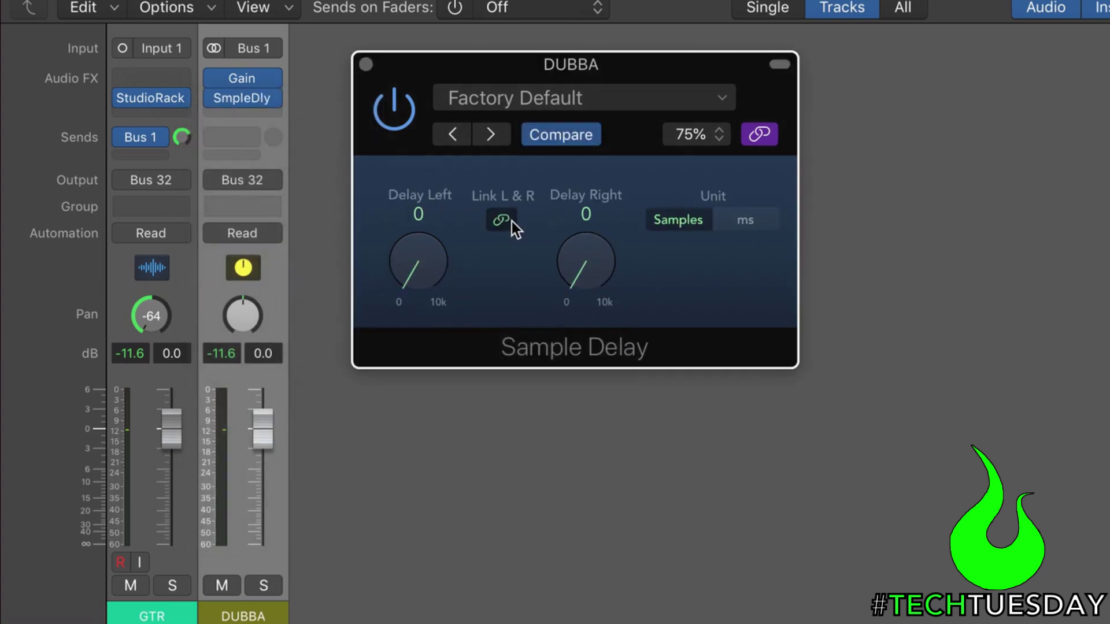
pyautogui.click(755, 220)
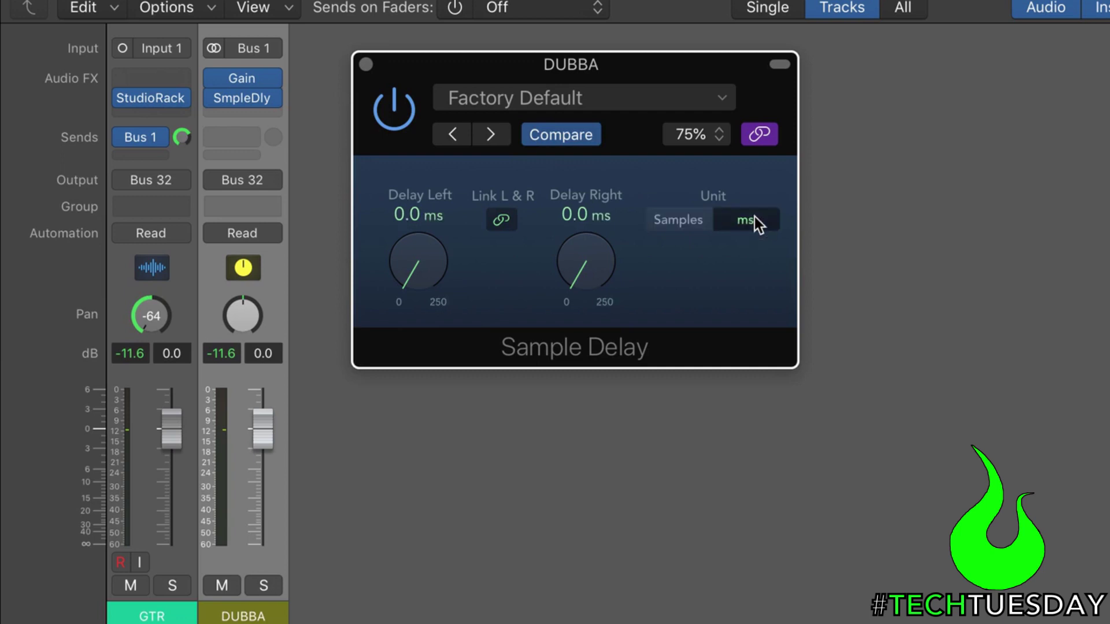
pyautogui.doubleClick(577, 217)
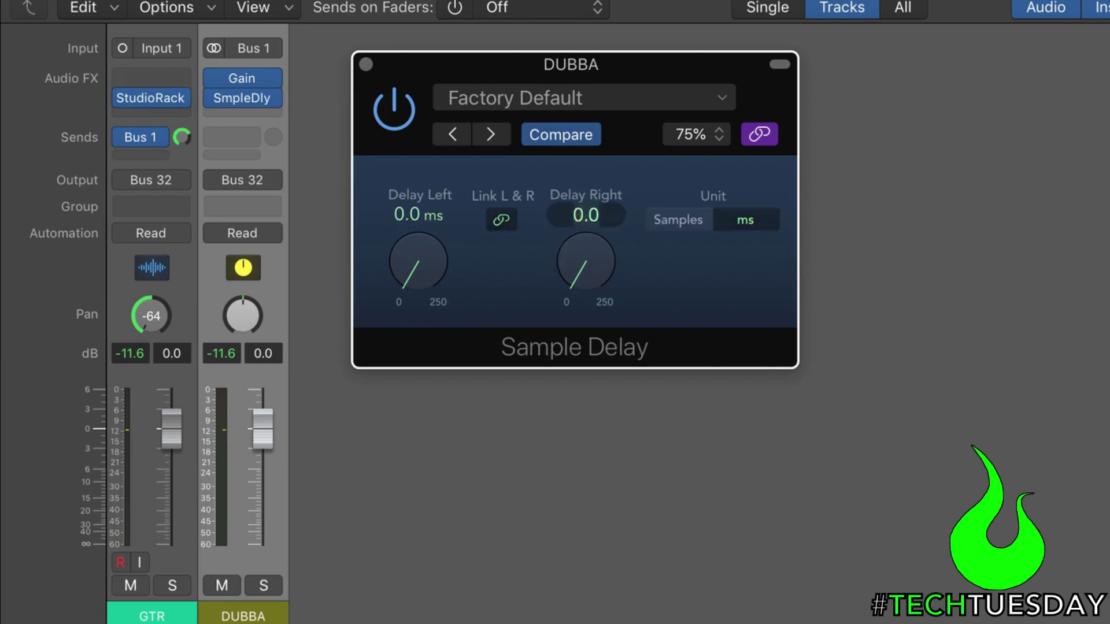
pyautogui.write('25')
pyautogui.press('Return')
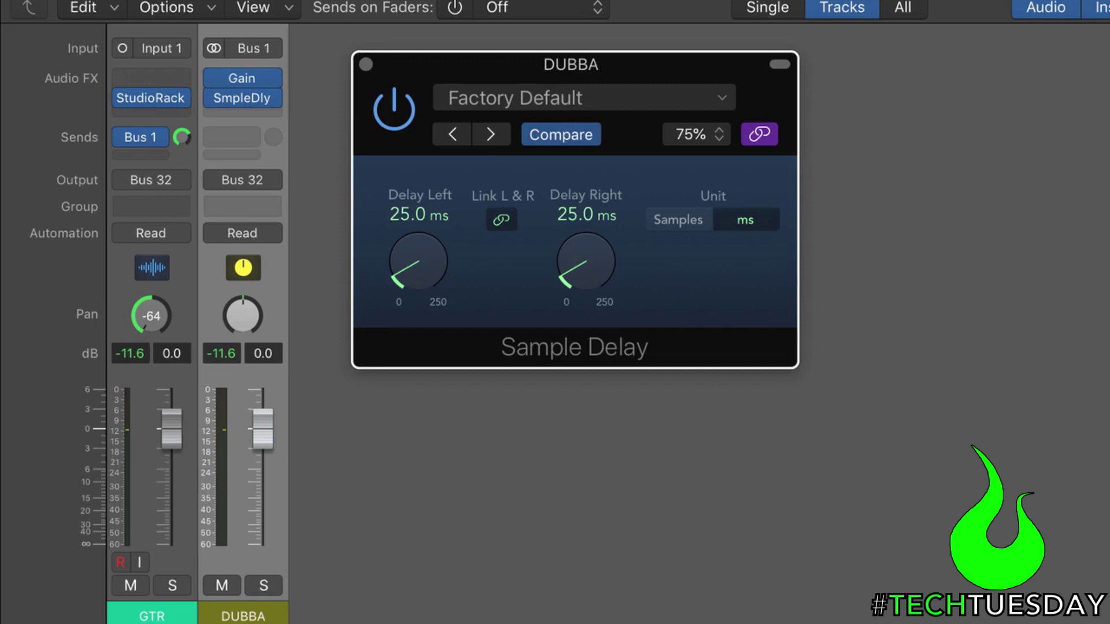
pyautogui.click(394, 107)
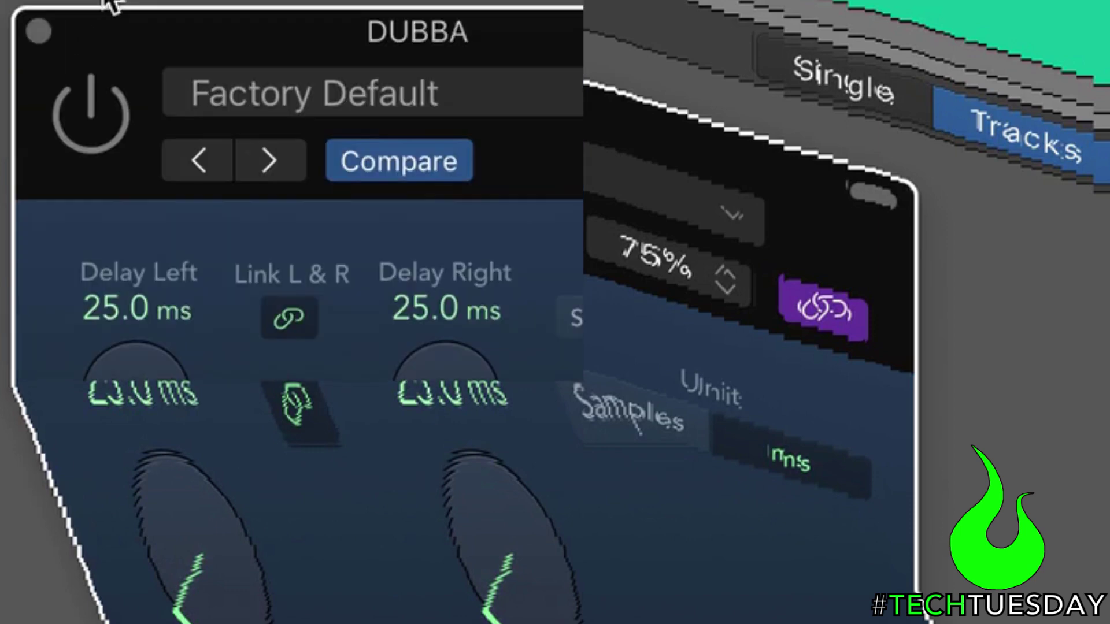
pyautogui.click(93, 118)
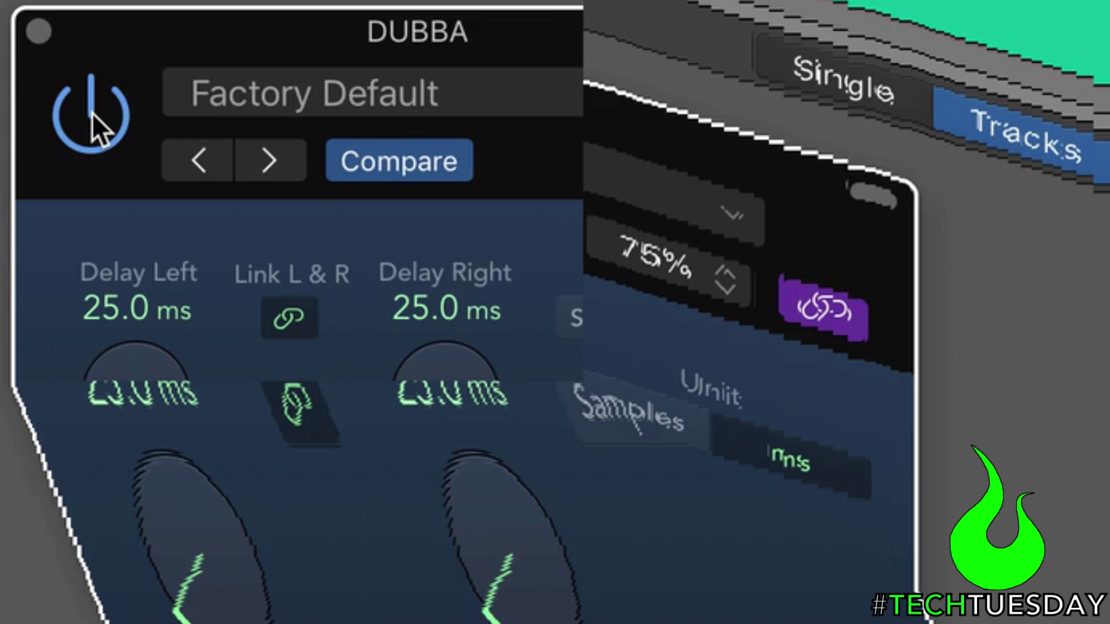
pyautogui.click(100, 129)
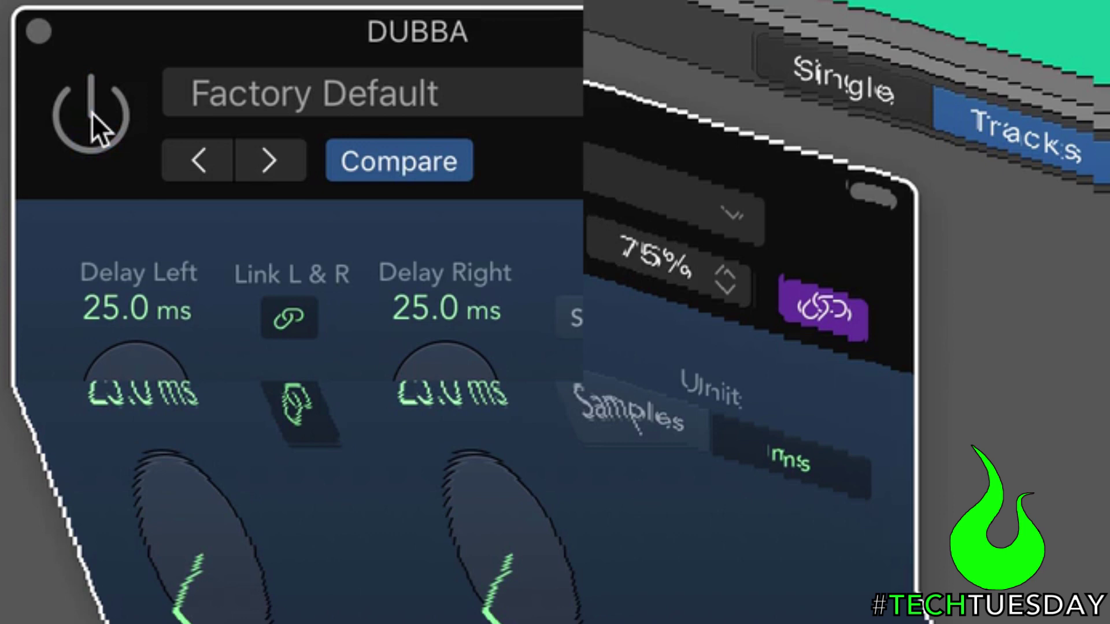
pyautogui.click(99, 128)
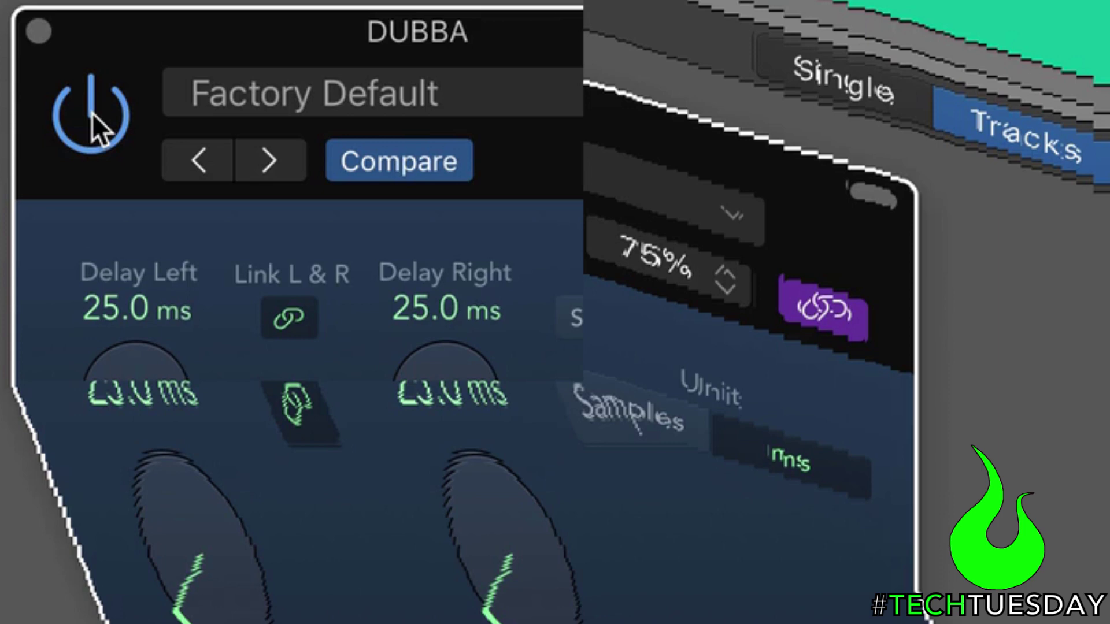
pyautogui.click(100, 128)
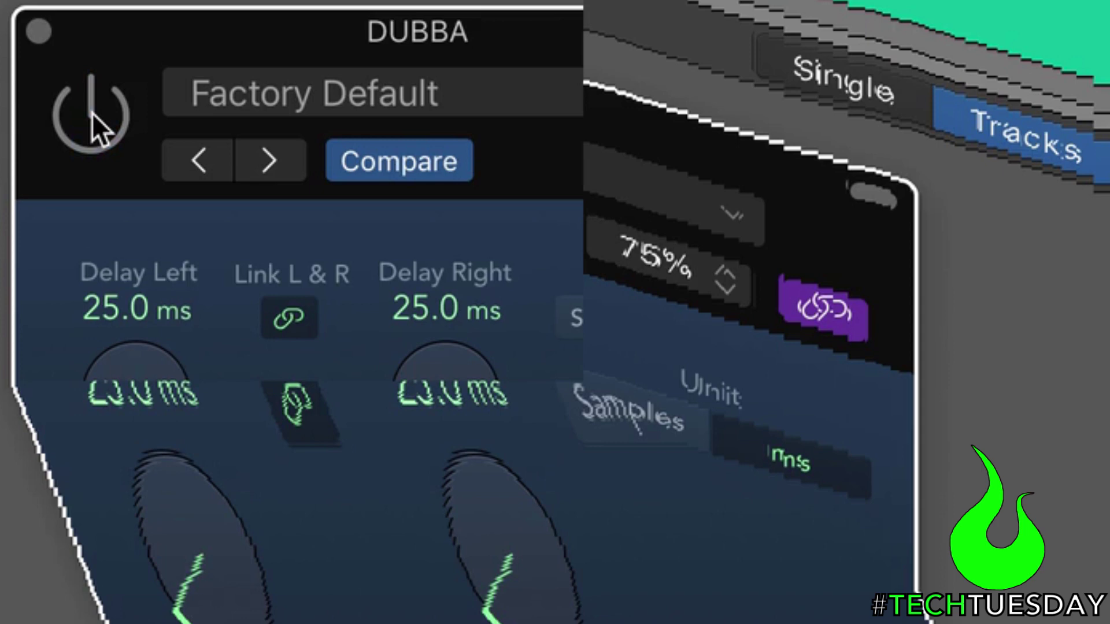
pyautogui.click(99, 128)
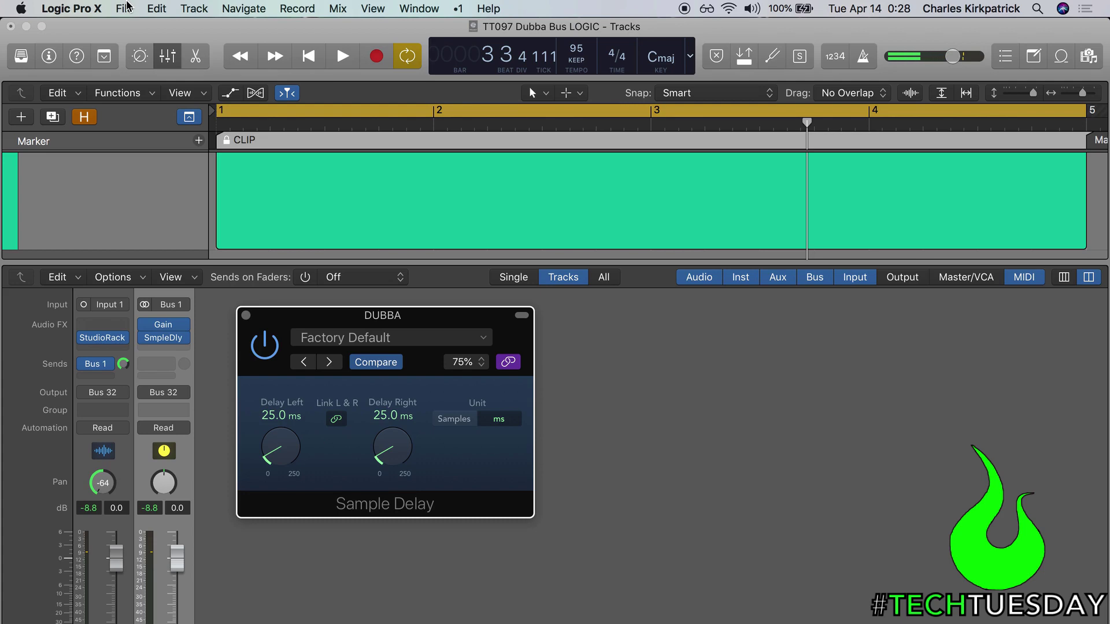
pyautogui.click(128, 7)
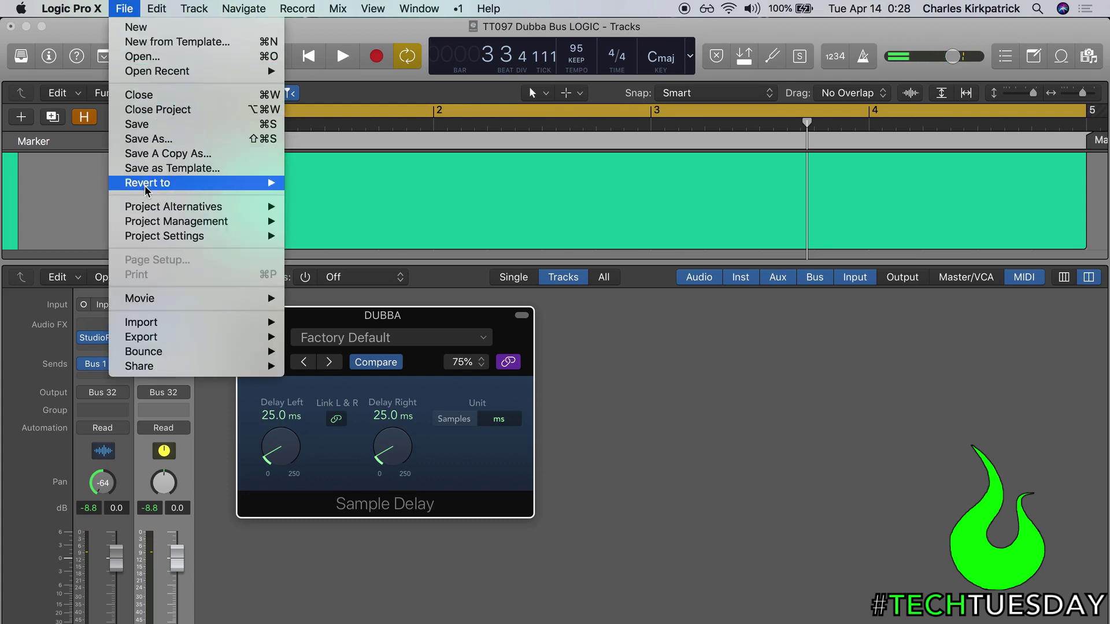
pyautogui.moveTo(167, 237)
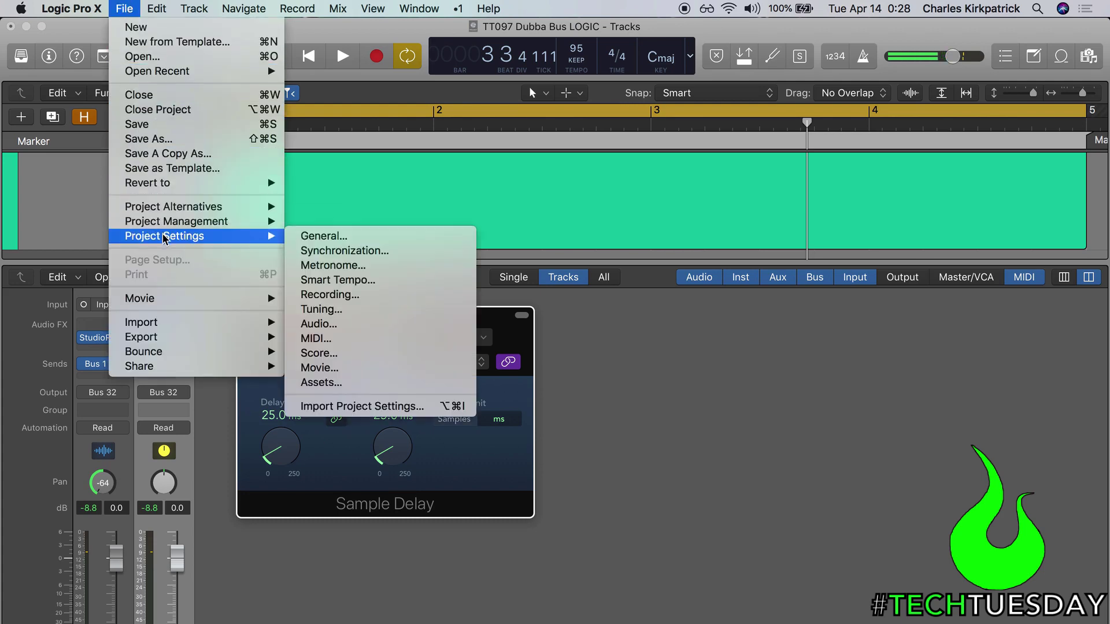
pyautogui.click(338, 324)
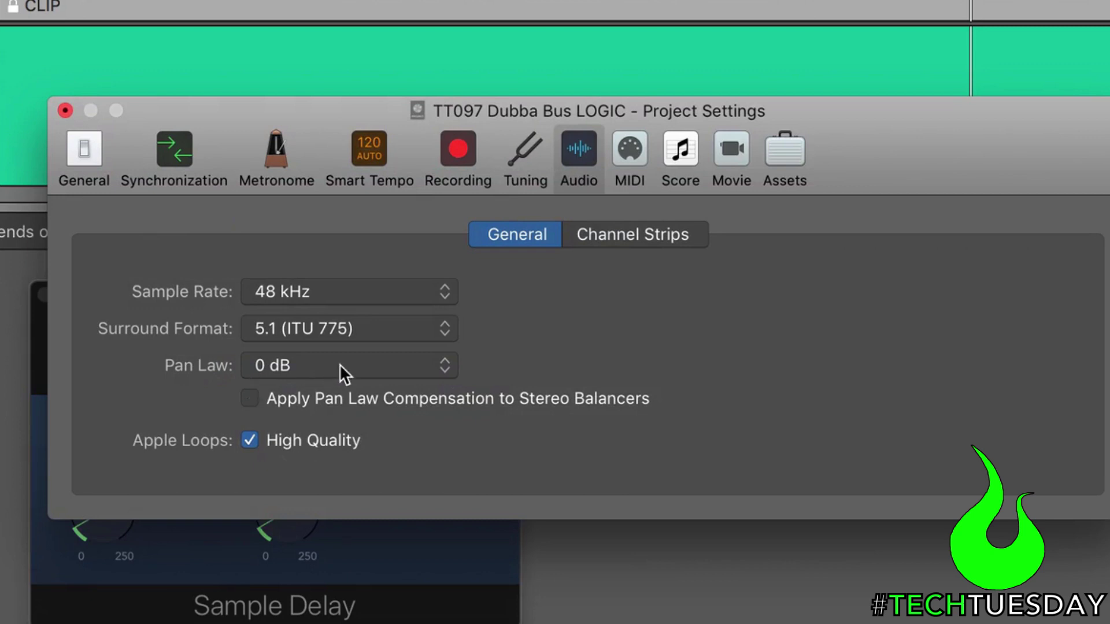
pyautogui.click(341, 363)
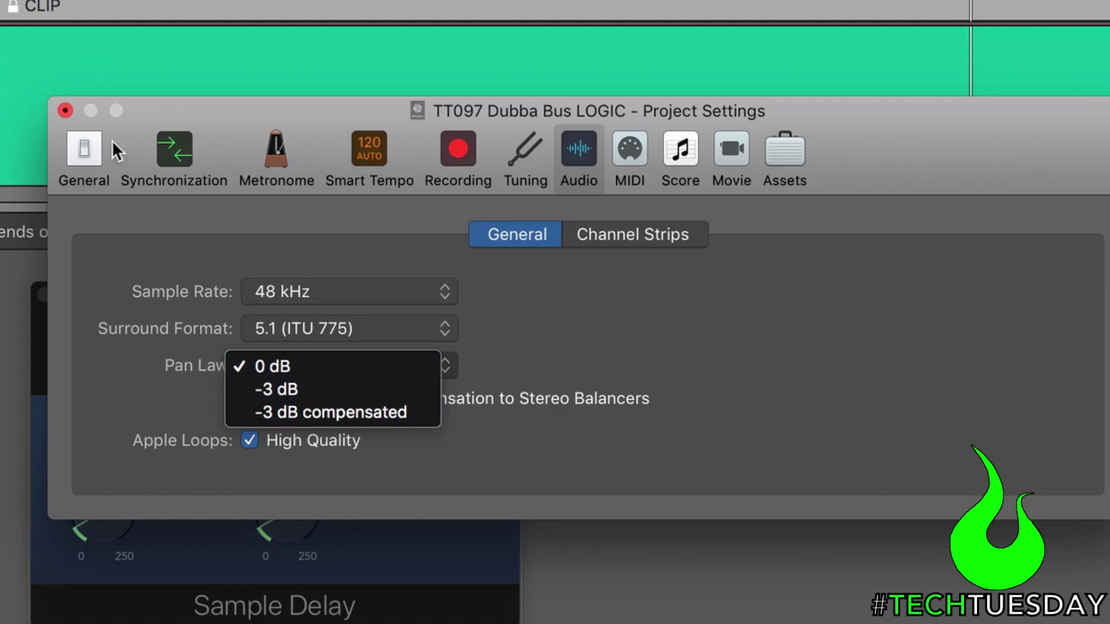
pyautogui.click(65, 110)
pyautogui.click(64, 110)
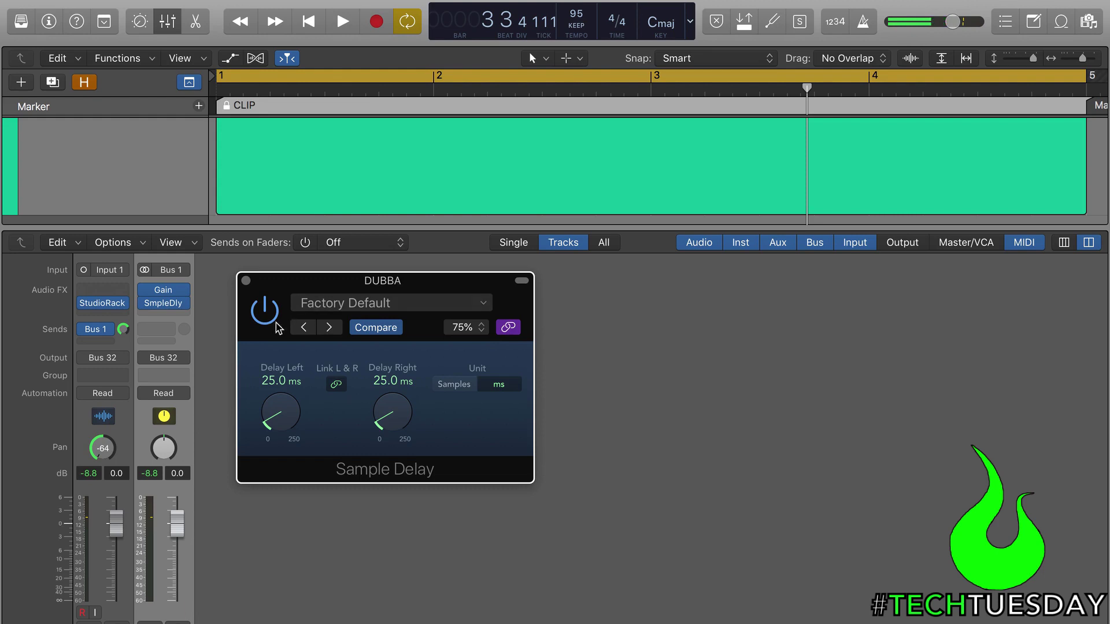
pyautogui.click(263, 321)
pyautogui.press('space')
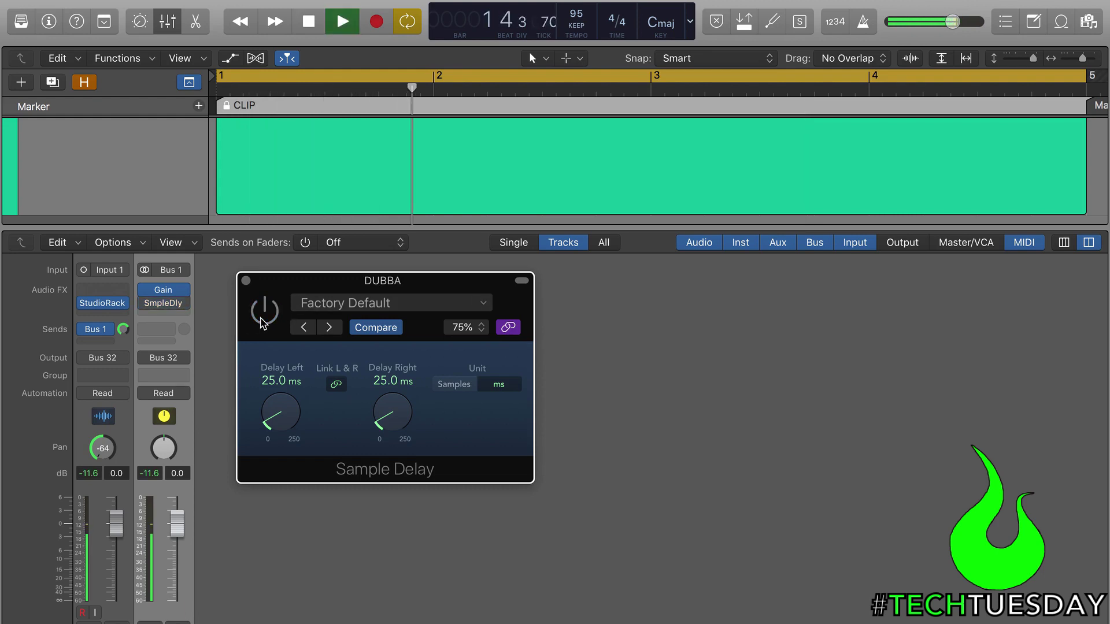
pyautogui.click(263, 321)
pyautogui.press('space')
pyautogui.press('space')
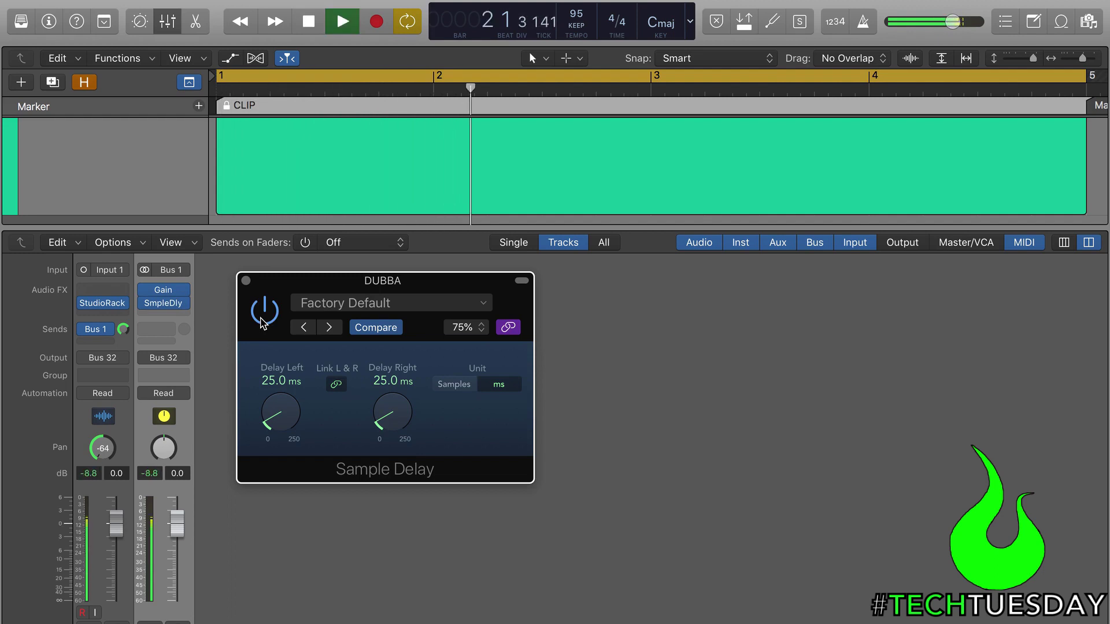
pyautogui.press('space')
pyautogui.click(262, 319)
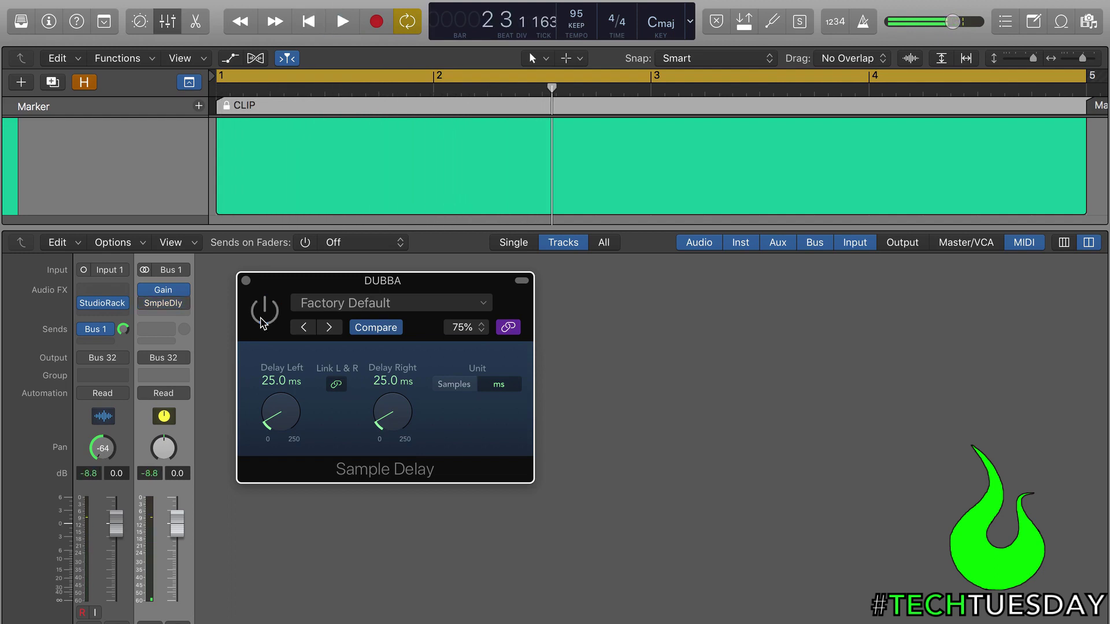
pyautogui.press('space')
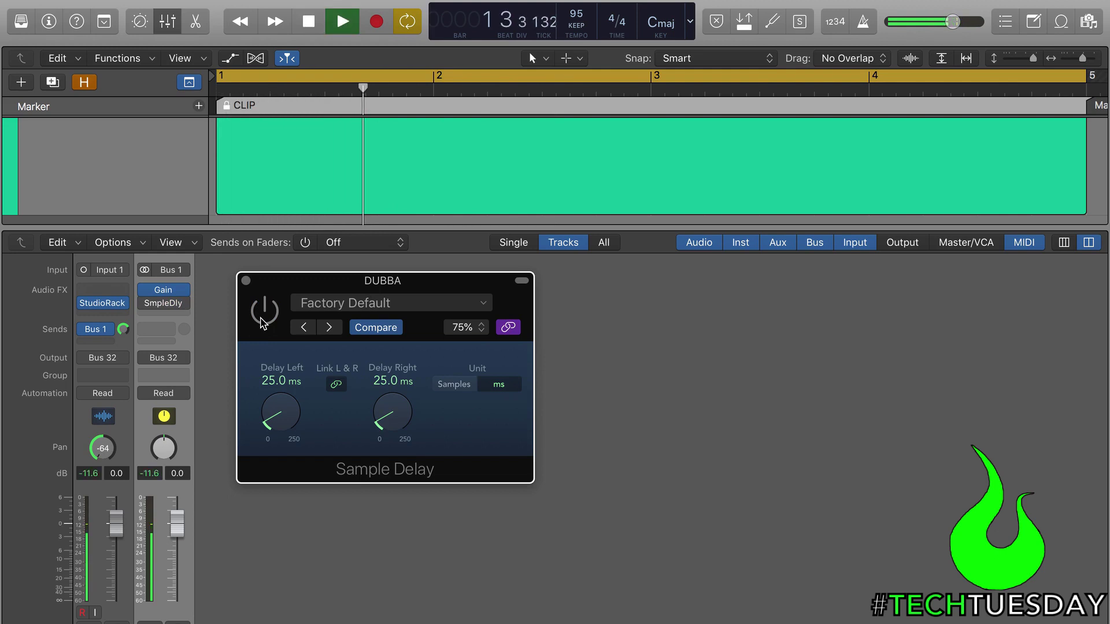
pyautogui.press('space')
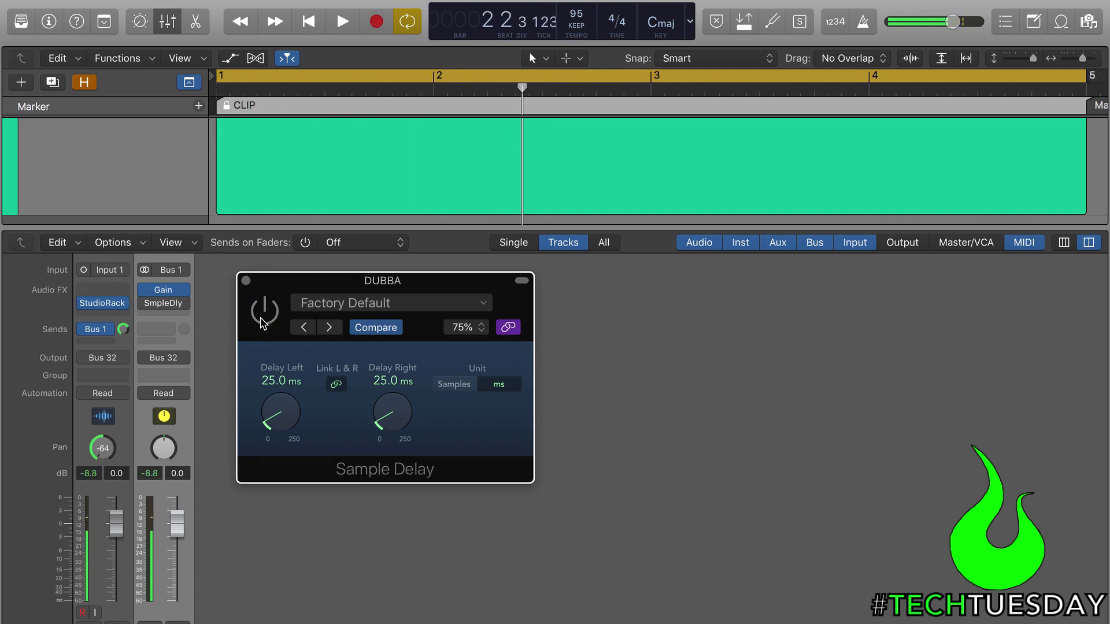
pyautogui.click(261, 318)
pyautogui.press('space')
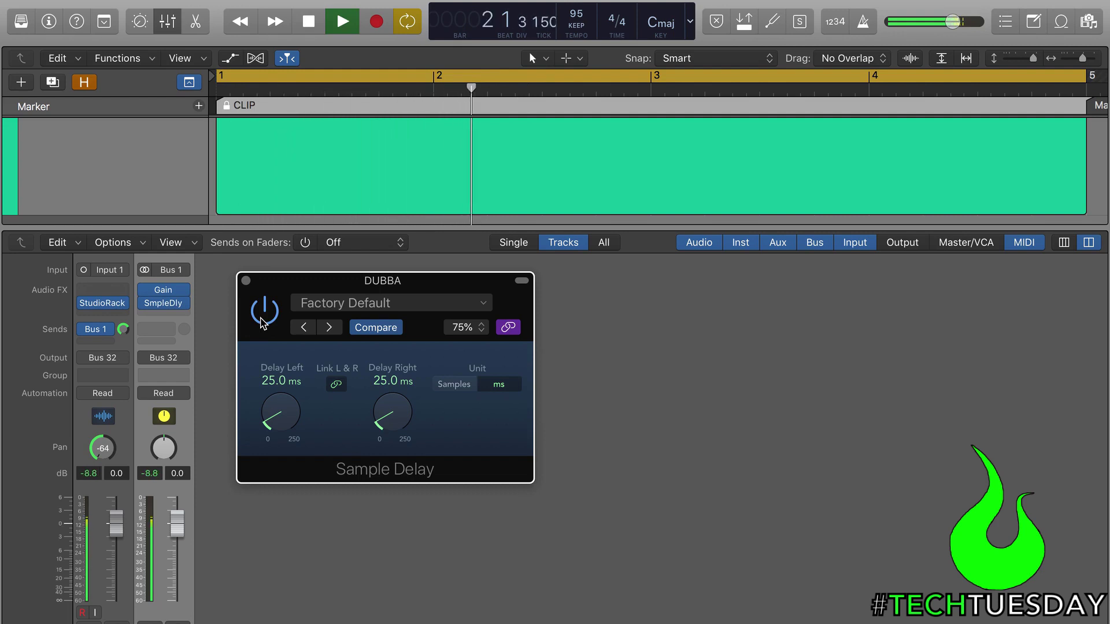
pyautogui.press('space')
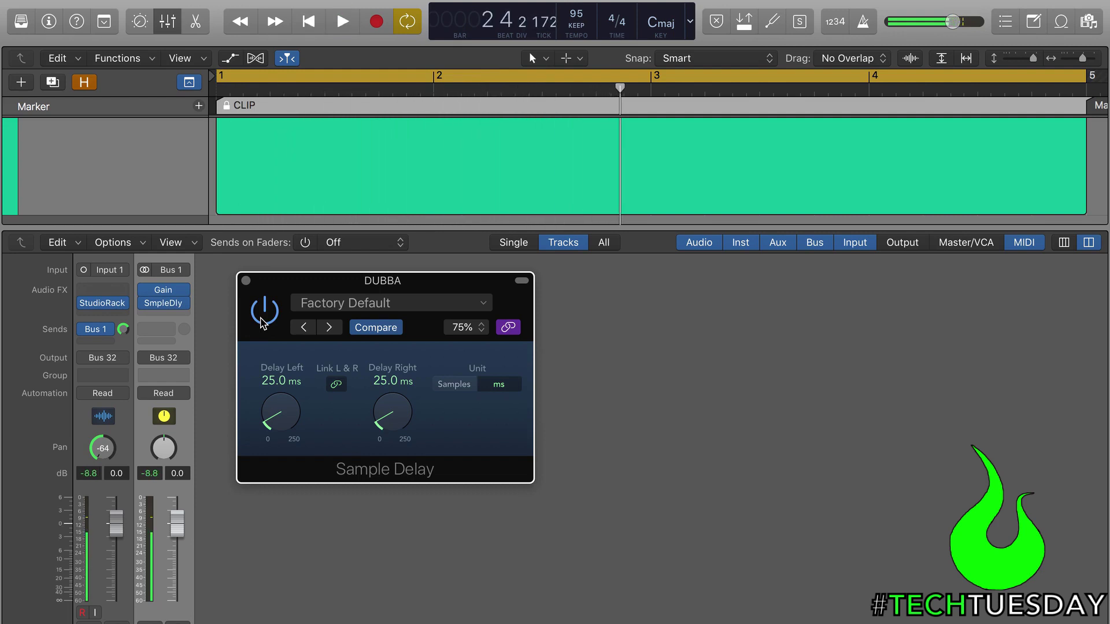